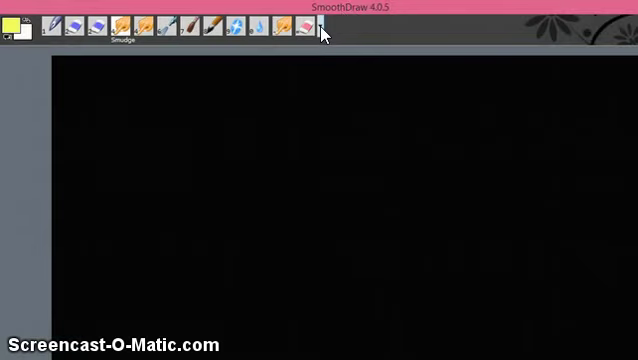
Make Smudge the active tool from the full tool list, then bring the list up again
{"action": "left_click", "coordinate": [321, 28]}
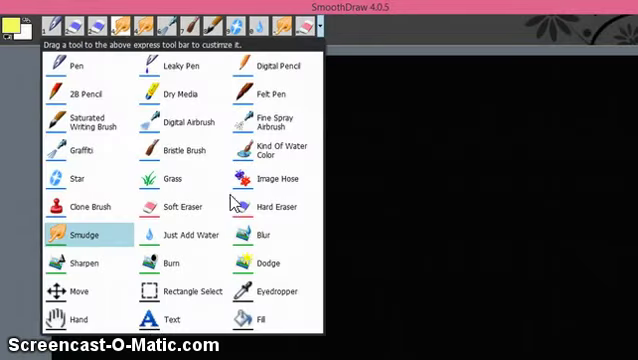
{"action": "left_click", "coordinate": [85, 235]}
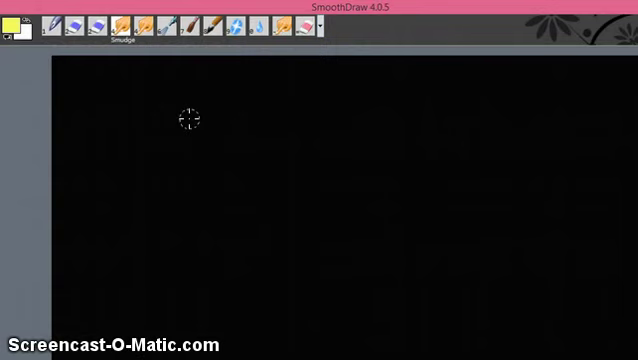
{"action": "left_click", "coordinate": [321, 25]}
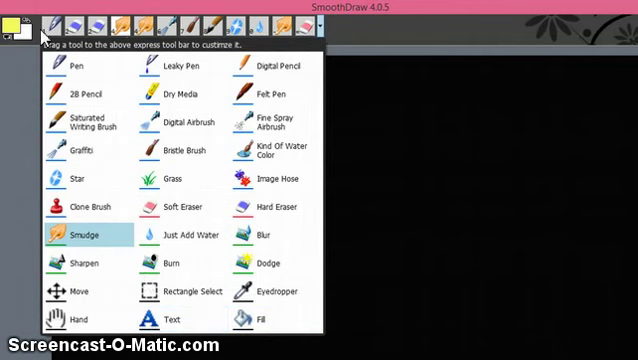
Place the Text tool from the tool list into the express toolbar's second slot
{"action": "left_click", "coordinate": [173, 326]}
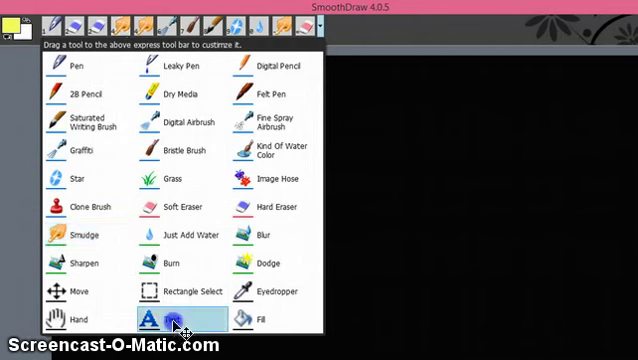
{"action": "left_click_drag", "start_coordinate": [173, 326], "coordinate": [86, 46]}
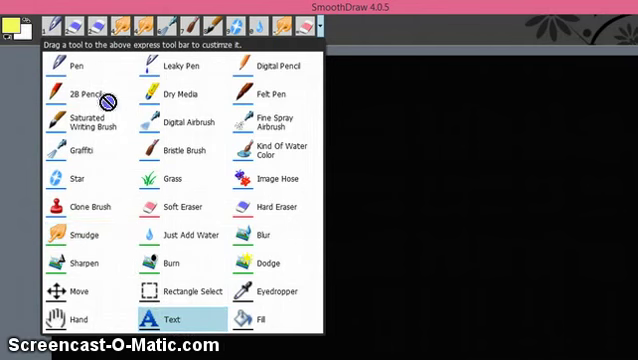
{"action": "left_click_drag", "start_coordinate": [86, 46], "coordinate": [42, 18]}
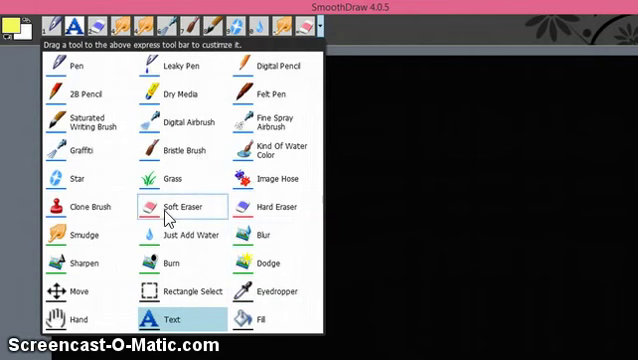
Put Soft Eraser on the express toolbar right after the Text tool
{"action": "left_click_drag", "start_coordinate": [166, 218], "coordinate": [101, 31]}
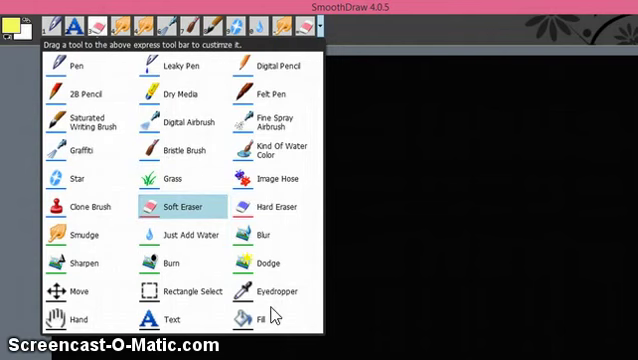
Add the Fill tool from the bottom of the tool panel to the express toolbar
{"action": "mouse_move", "coordinate": [261, 314]}
{"action": "left_mouse_down"}
{"action": "mouse_move", "coordinate": [222, 214]}
{"action": "mouse_move", "coordinate": [124, 33]}
{"action": "mouse_move", "coordinate": [125, 40]}
{"action": "left_mouse_up"}
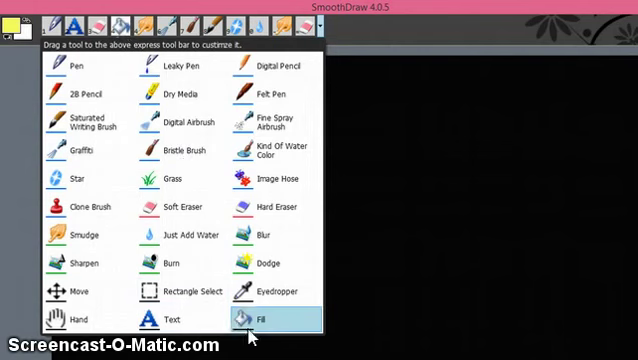
Add a second Fill tool, make Fill active, and show the colour, tool options and layers panels
{"action": "left_click_drag", "start_coordinate": [244, 324], "coordinate": [147, 30]}
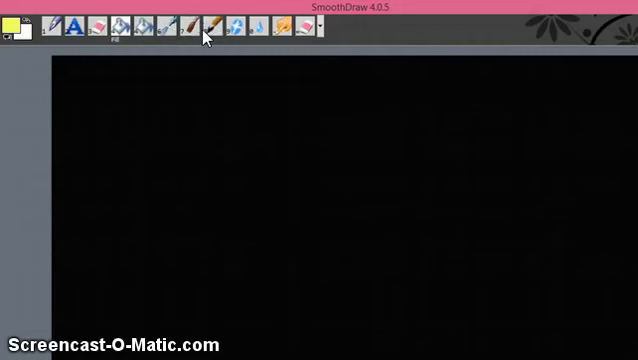
{"action": "left_click", "coordinate": [262, 30]}
{"action": "key", "text": "Tab"}
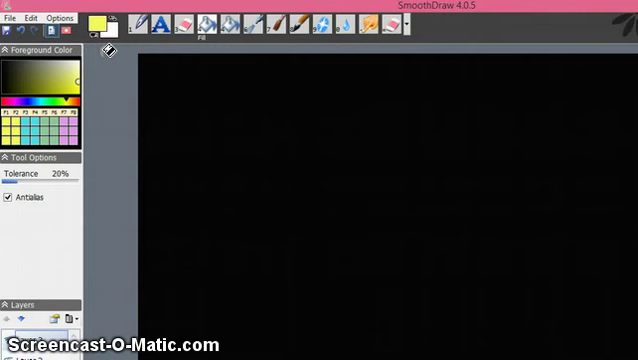
Bring up the Save As dialog from the File menu's Save command
{"action": "left_click", "coordinate": [10, 18]}
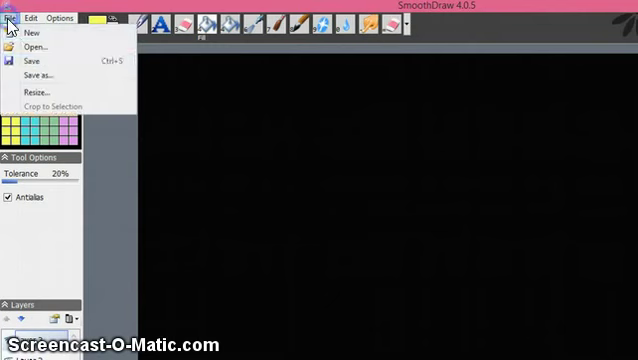
{"action": "left_click", "coordinate": [35, 63]}
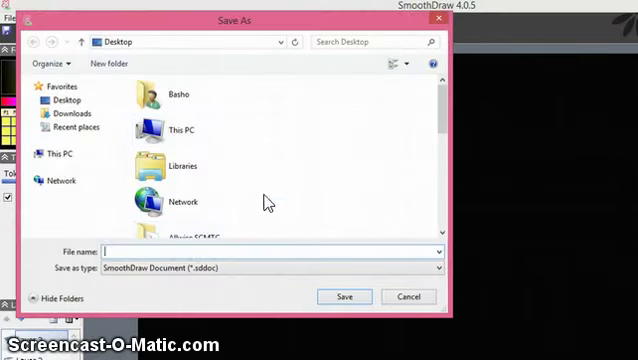